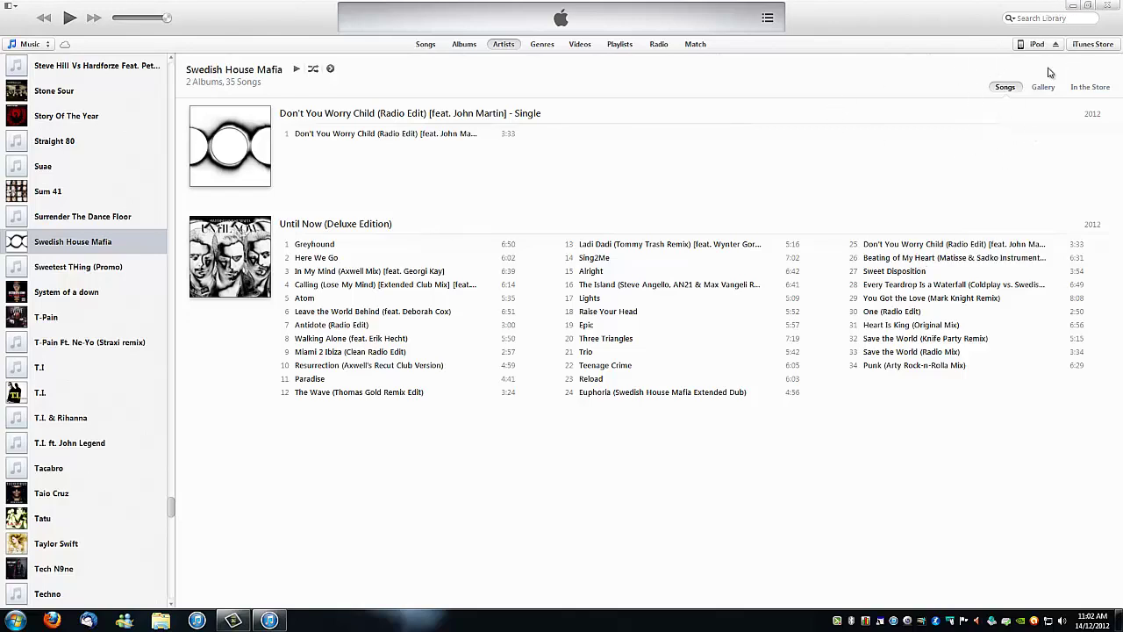
Launch CopyTrans from the desktop and let it close iTunes so the iPod's 2151 tracks load.
{"action": "left_click", "coordinate": [1072, 7]}
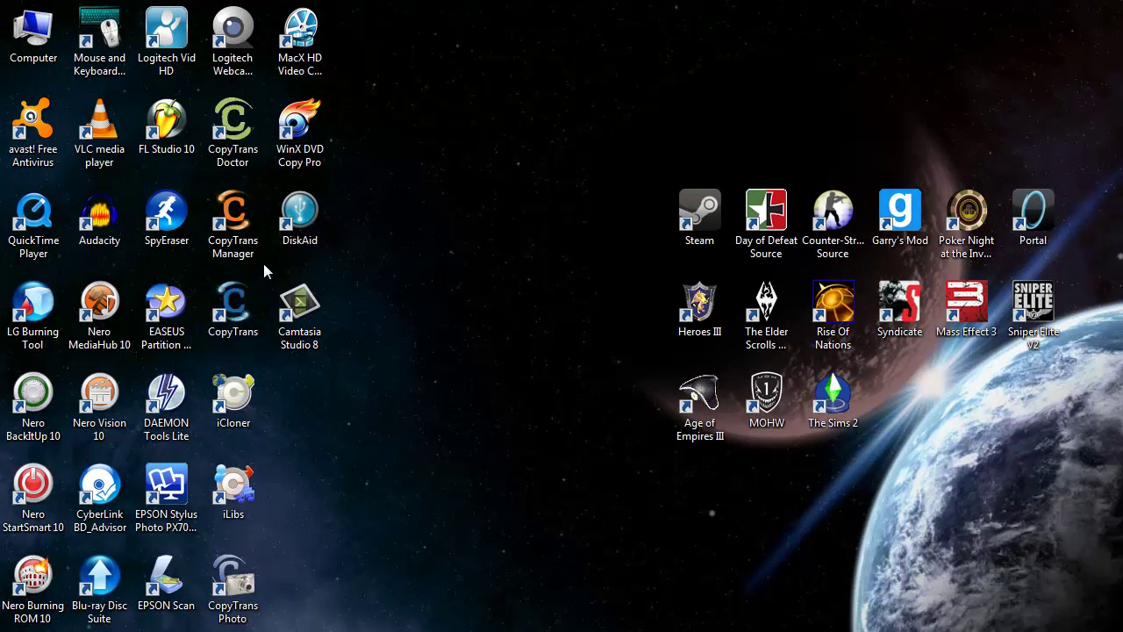
{"action": "left_click", "coordinate": [236, 307]}
{"action": "double_click", "coordinate": [235, 307]}
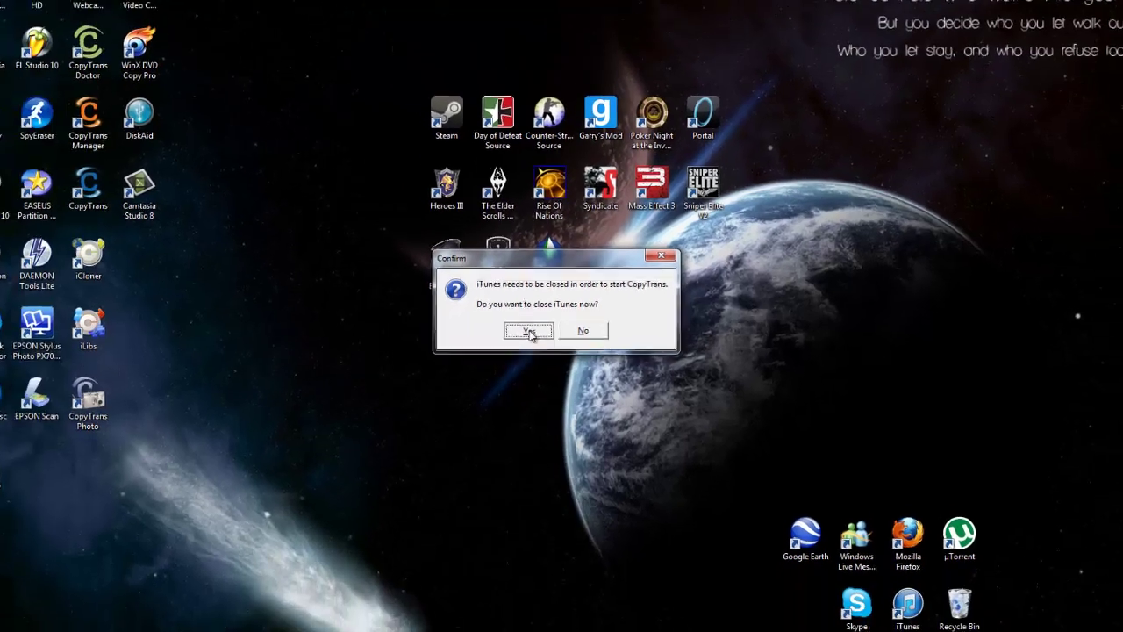
{"action": "left_click", "coordinate": [530, 332]}
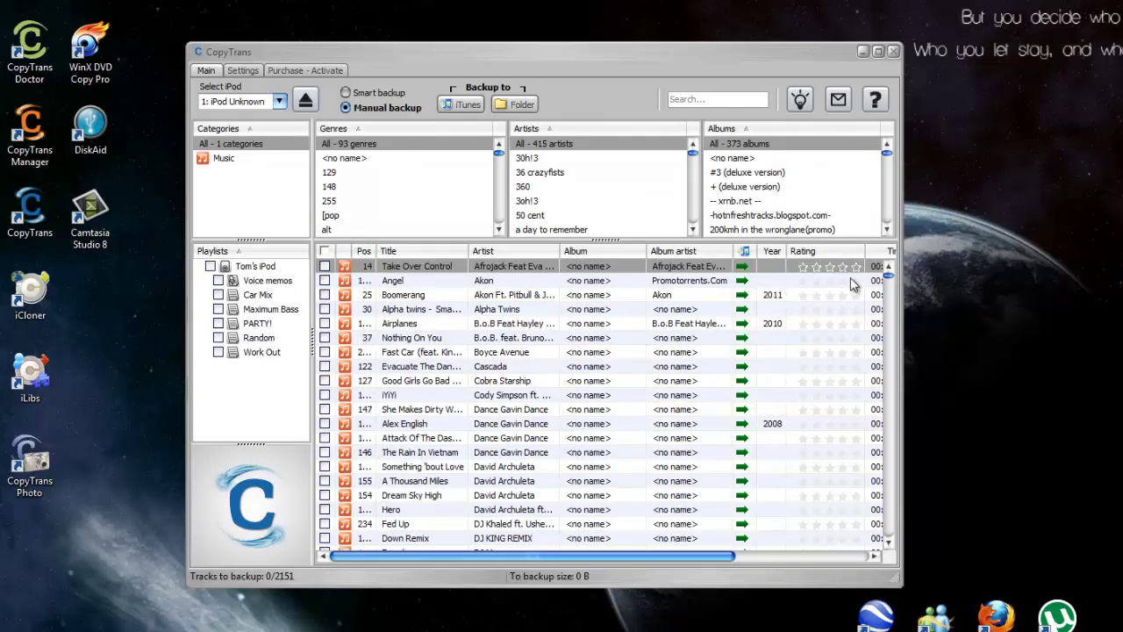
Sort the iPod track list by Artist in ascending order.
{"action": "left_click_drag", "start_coordinate": [888, 275], "coordinate": [877, 214]}
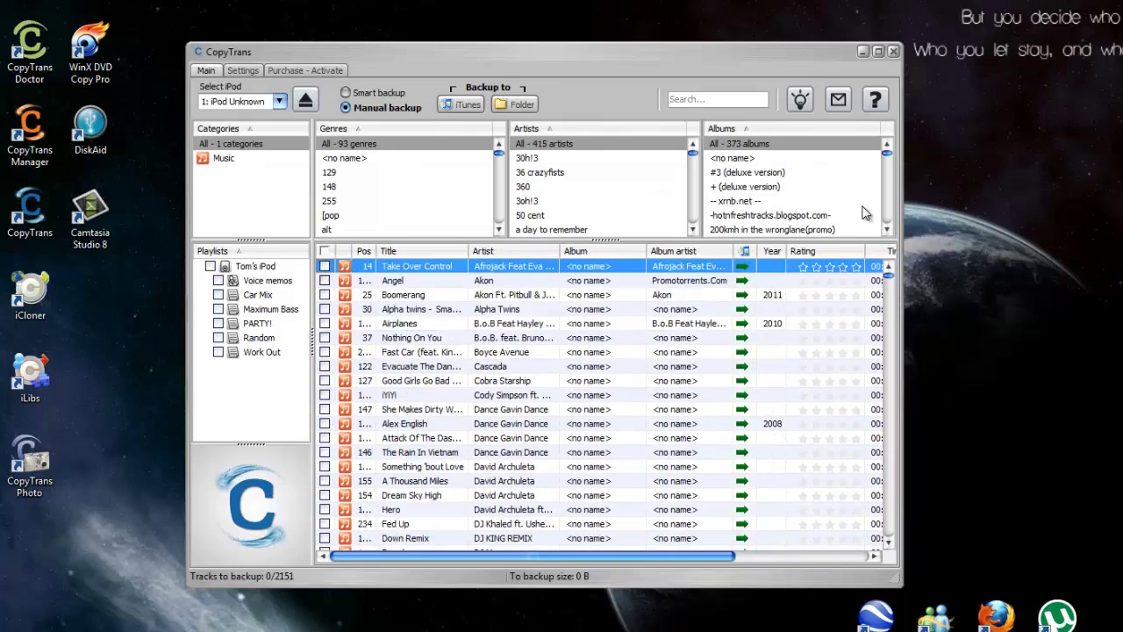
{"action": "left_click", "coordinate": [495, 249]}
{"action": "left_click", "coordinate": [494, 247]}
{"action": "left_click", "coordinate": [502, 252]}
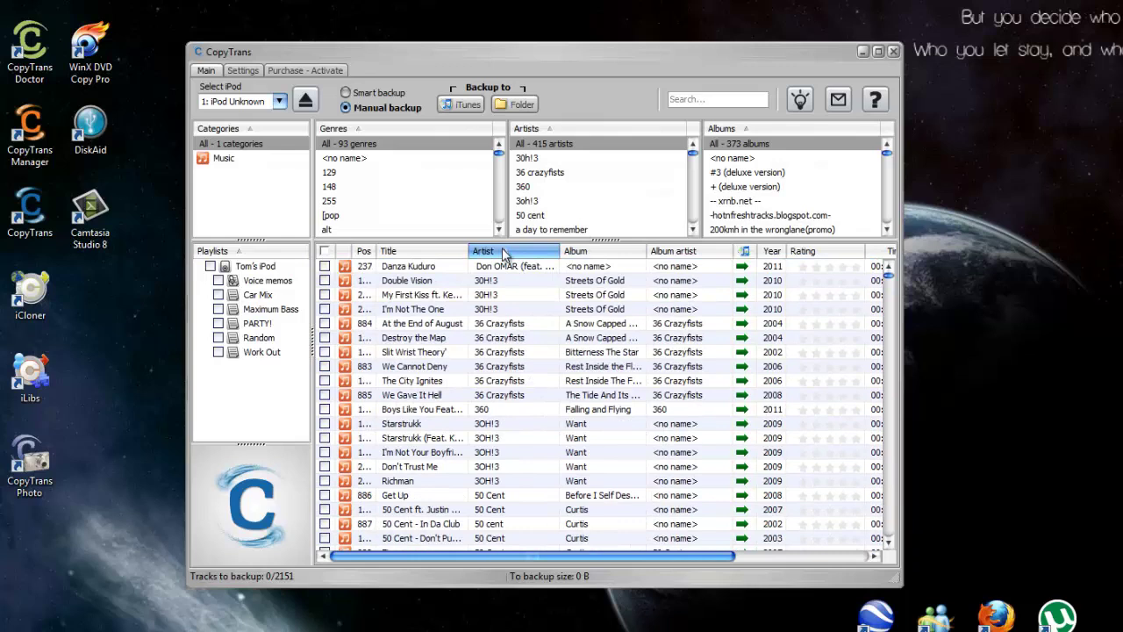
Check and uncheck all tracks, leaving 0 queued, then scroll down the artist-sorted list.
{"action": "left_click", "coordinate": [325, 251]}
{"action": "left_click", "coordinate": [325, 251]}
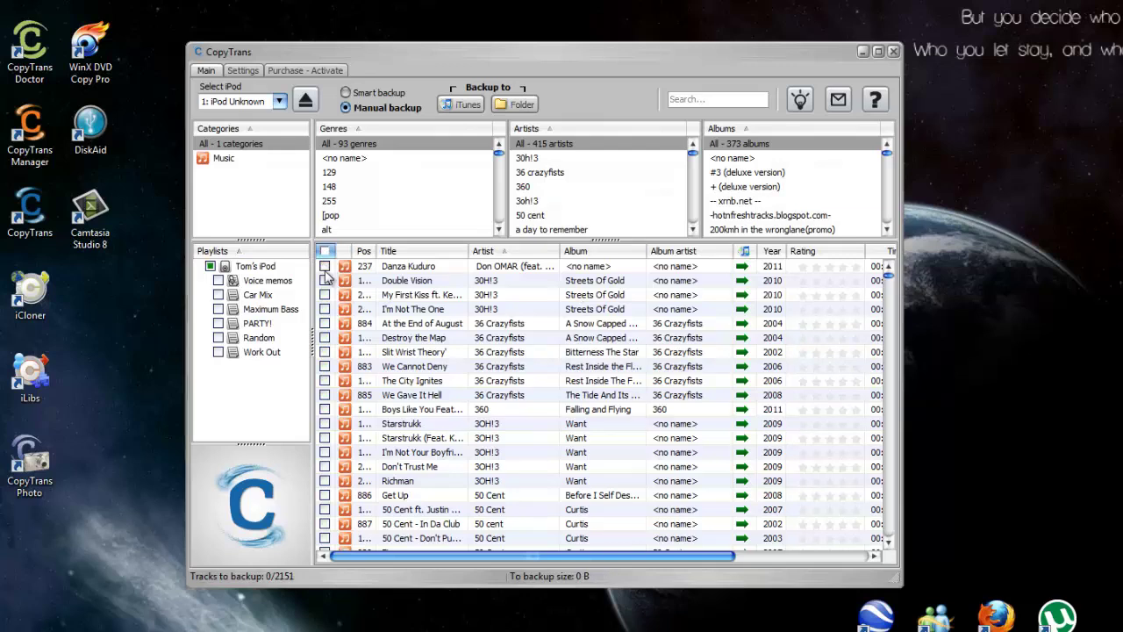
{"action": "mouse_move", "coordinate": [325, 273]}
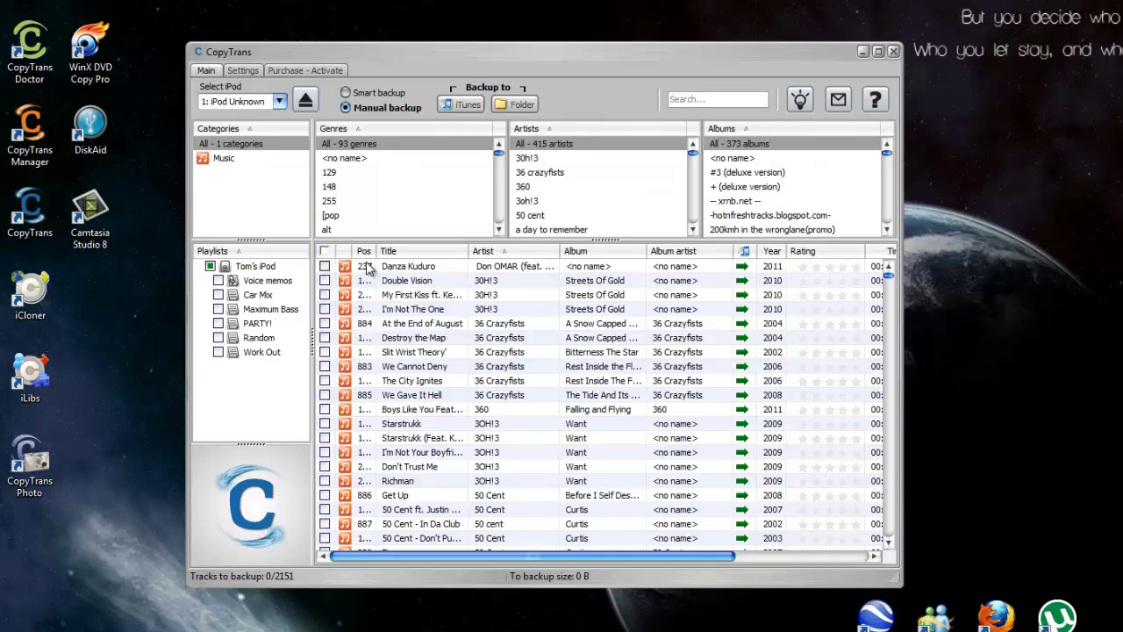
{"action": "mouse_move", "coordinate": [369, 269]}
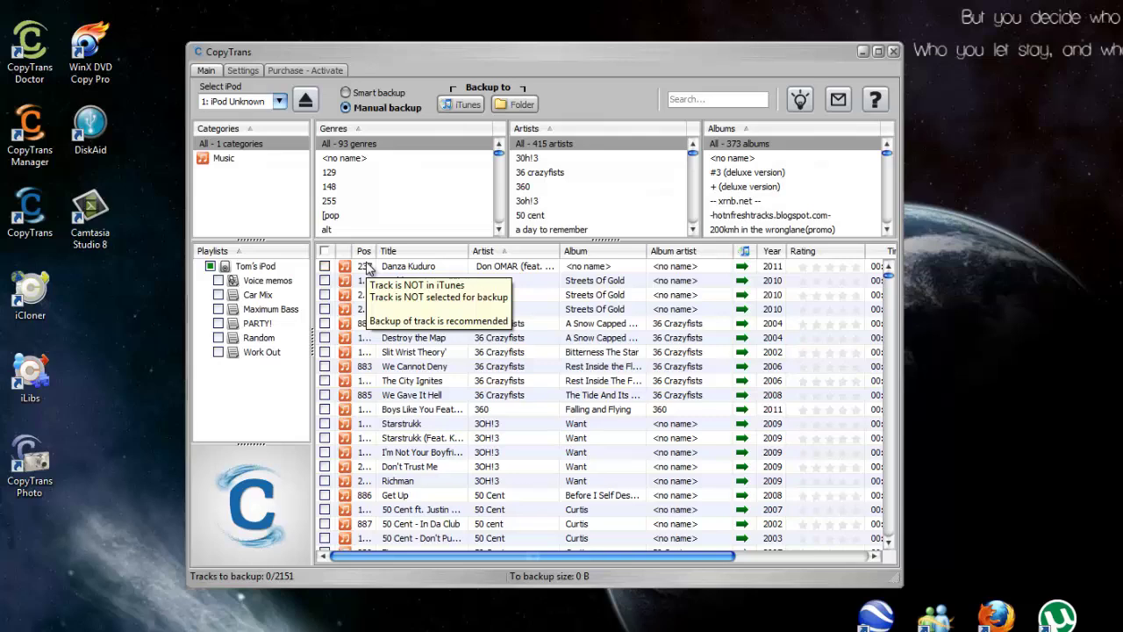
{"action": "scroll", "coordinate": [481, 383], "scroll_direction": "down", "scroll_amount": 8}
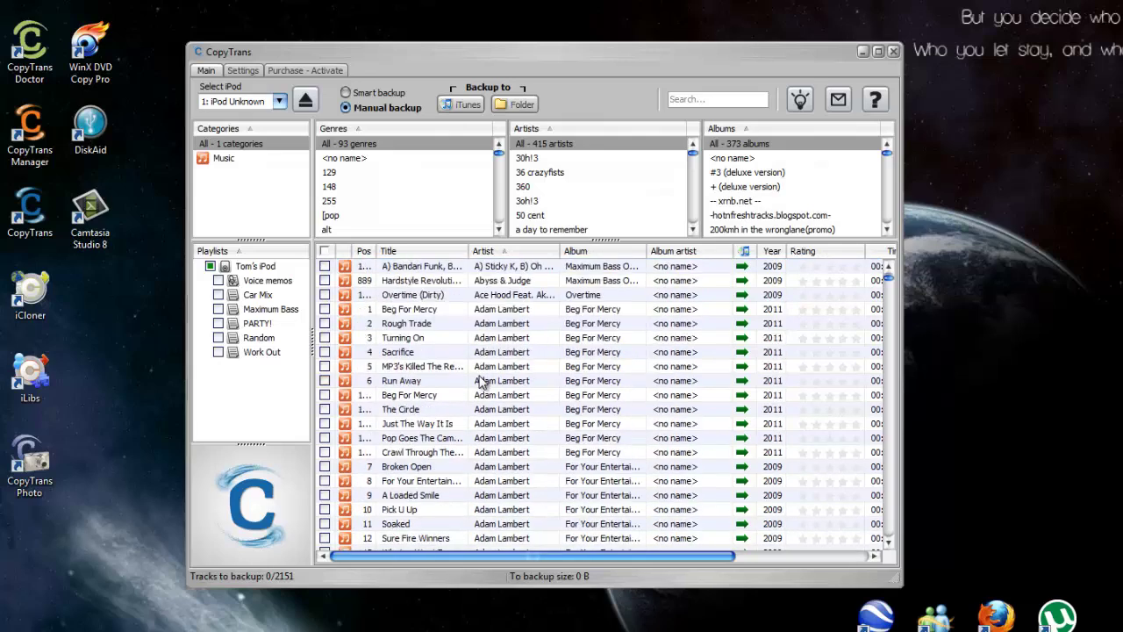
{"action": "scroll", "coordinate": [481, 383], "scroll_direction": "down", "scroll_amount": 15}
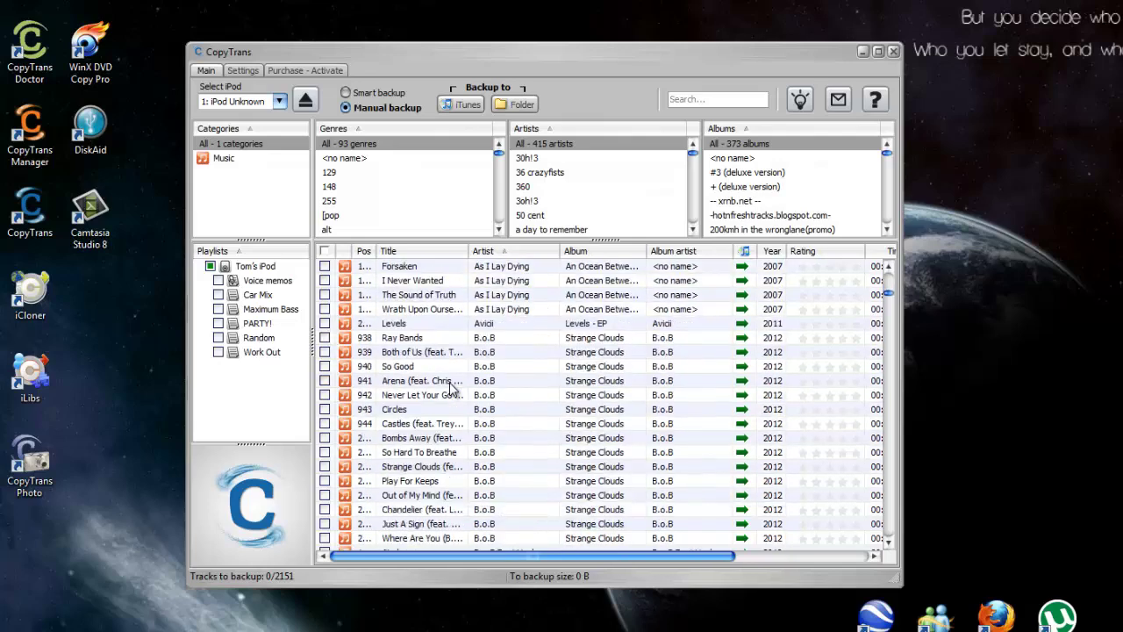
{"action": "scroll", "coordinate": [449, 386], "scroll_direction": "down", "scroll_amount": 15}
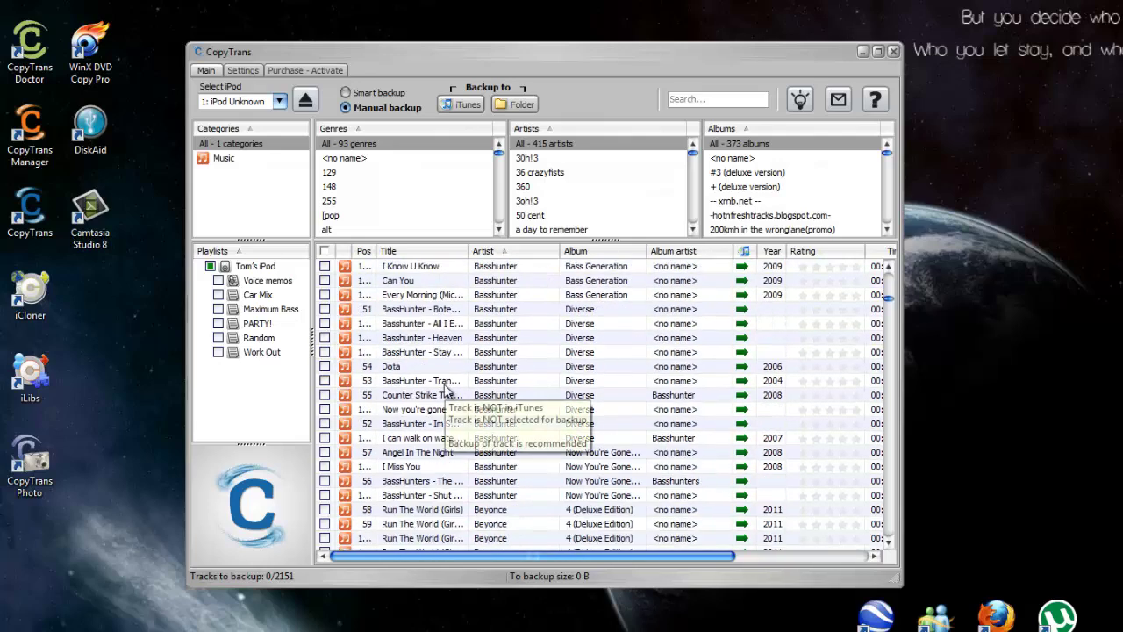
Select the tracks through the Basshunter rows and check them, queuing 208 tracks (1.33 GB).
{"action": "left_click", "coordinate": [496, 481], "text": "shift"}
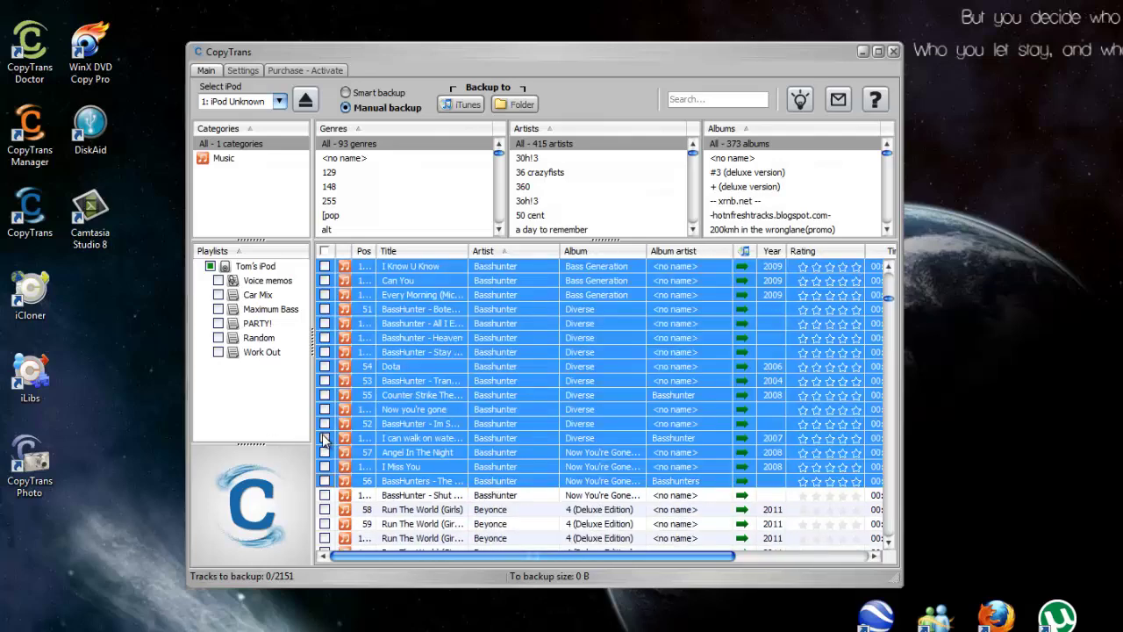
{"action": "left_click", "coordinate": [325, 438]}
{"action": "scroll", "coordinate": [431, 405], "scroll_direction": "up", "scroll_amount": 6}
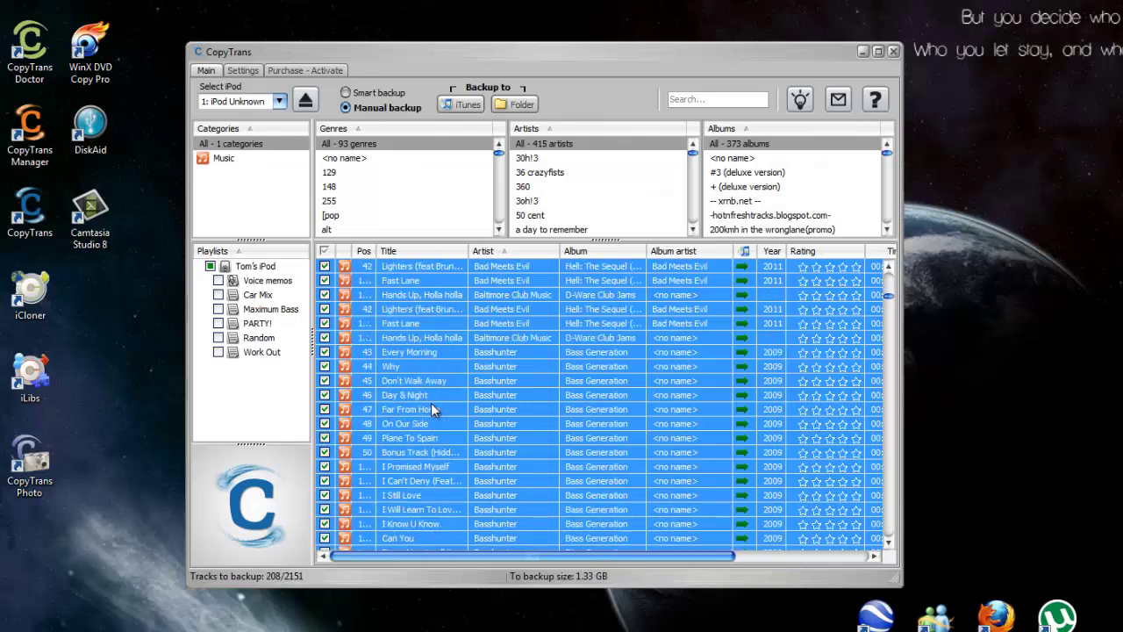
{"action": "scroll", "coordinate": [435, 399], "scroll_direction": "up", "scroll_amount": 20}
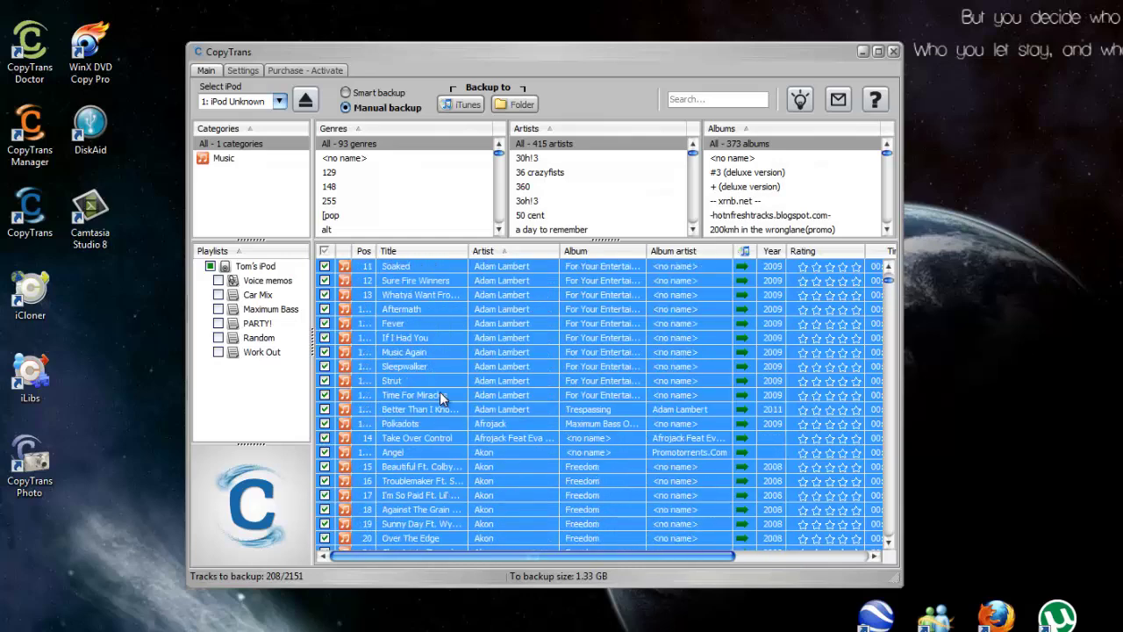
{"action": "scroll", "coordinate": [440, 391], "scroll_direction": "up", "scroll_amount": 6}
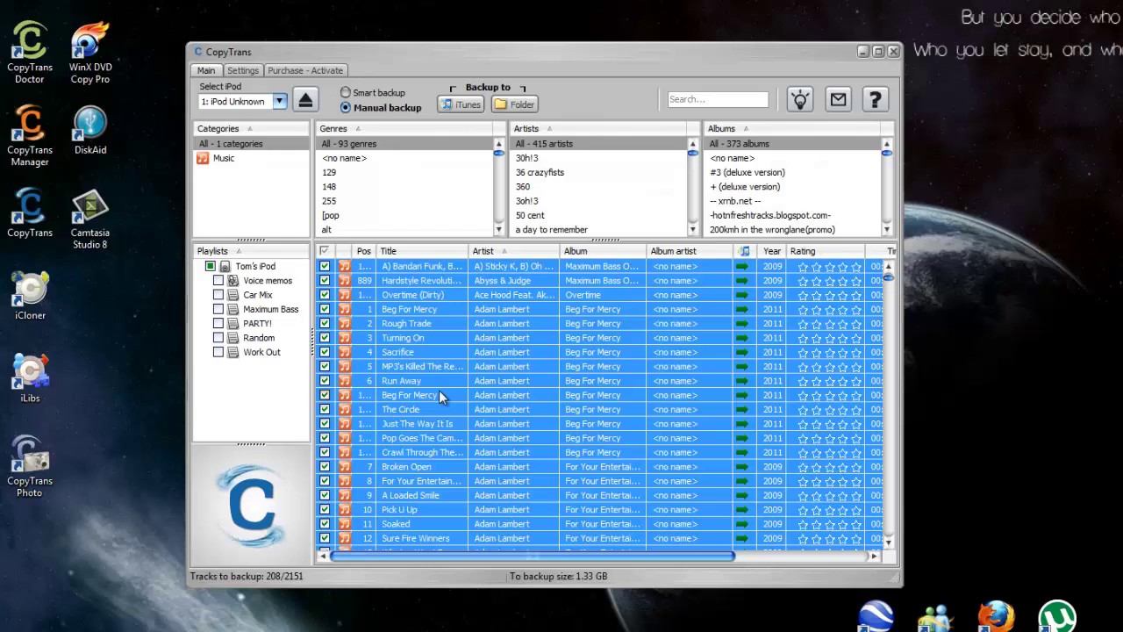
{"action": "scroll", "coordinate": [439, 389], "scroll_direction": "up", "scroll_amount": 8}
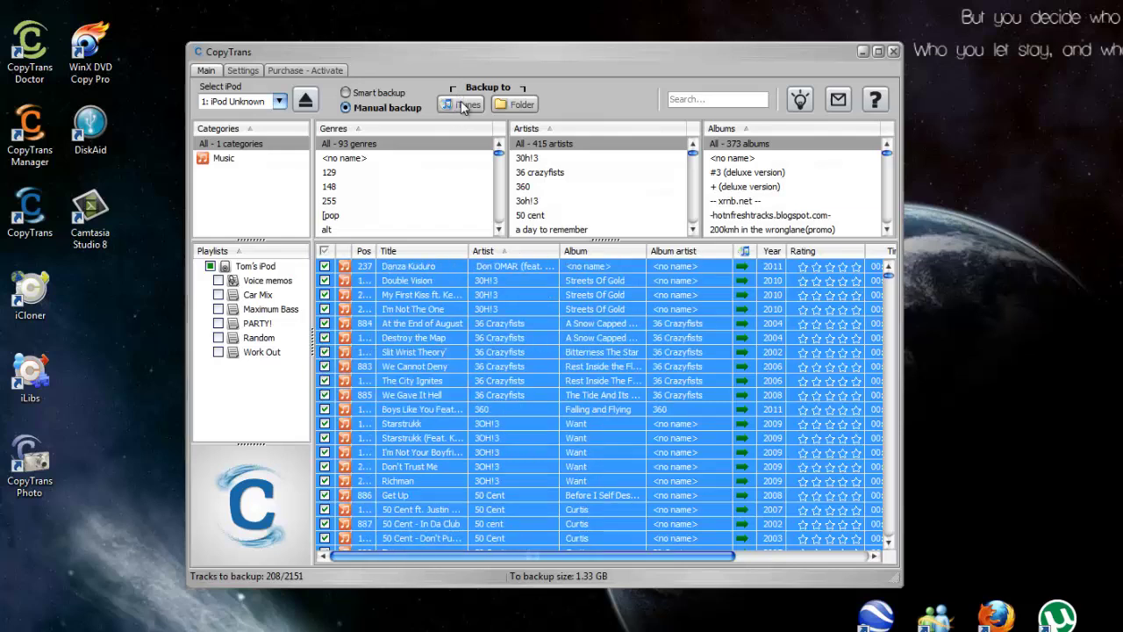
Set up the folder backup to D:\ with Basic Music/Artist/Album folder naming, discarding Advanced naming.
{"action": "left_click", "coordinate": [518, 105]}
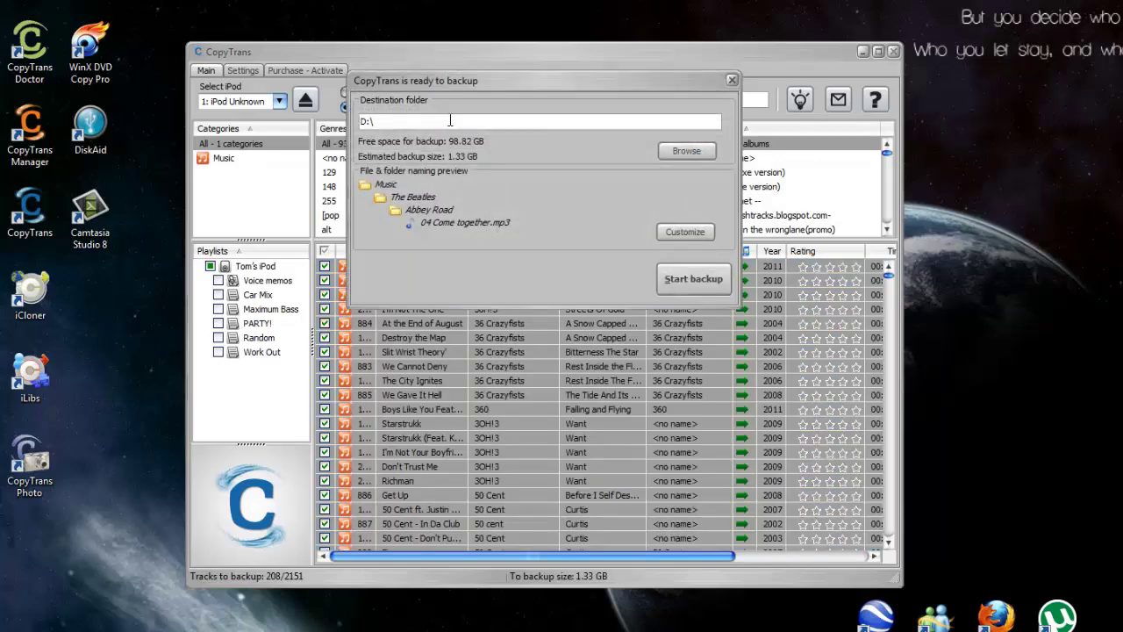
{"action": "left_click", "coordinate": [677, 234]}
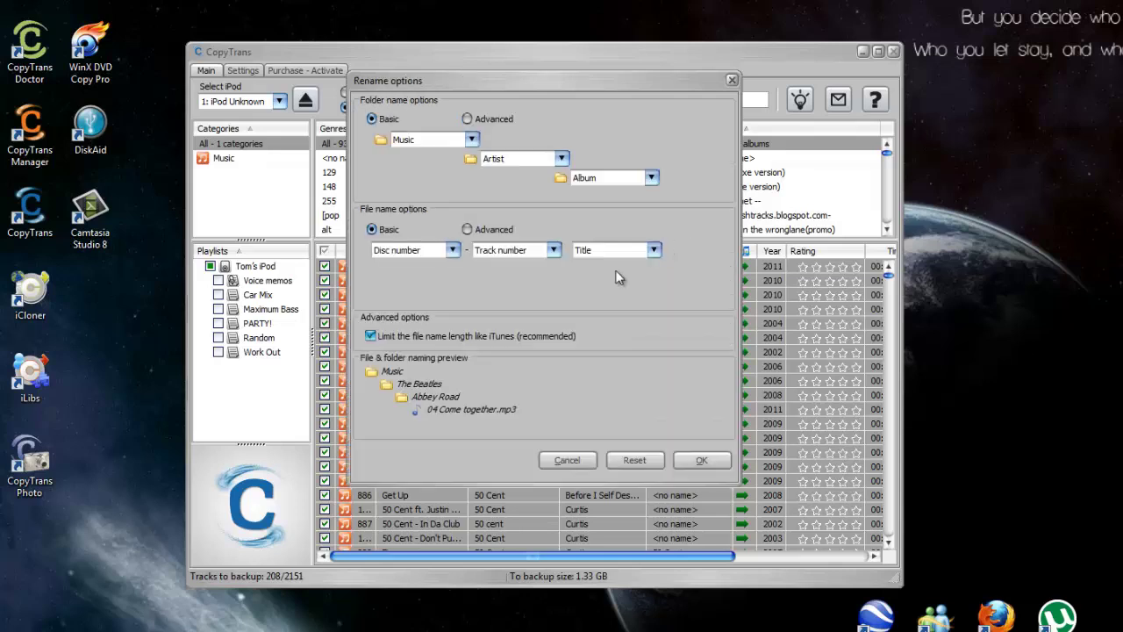
{"action": "left_click", "coordinate": [468, 119]}
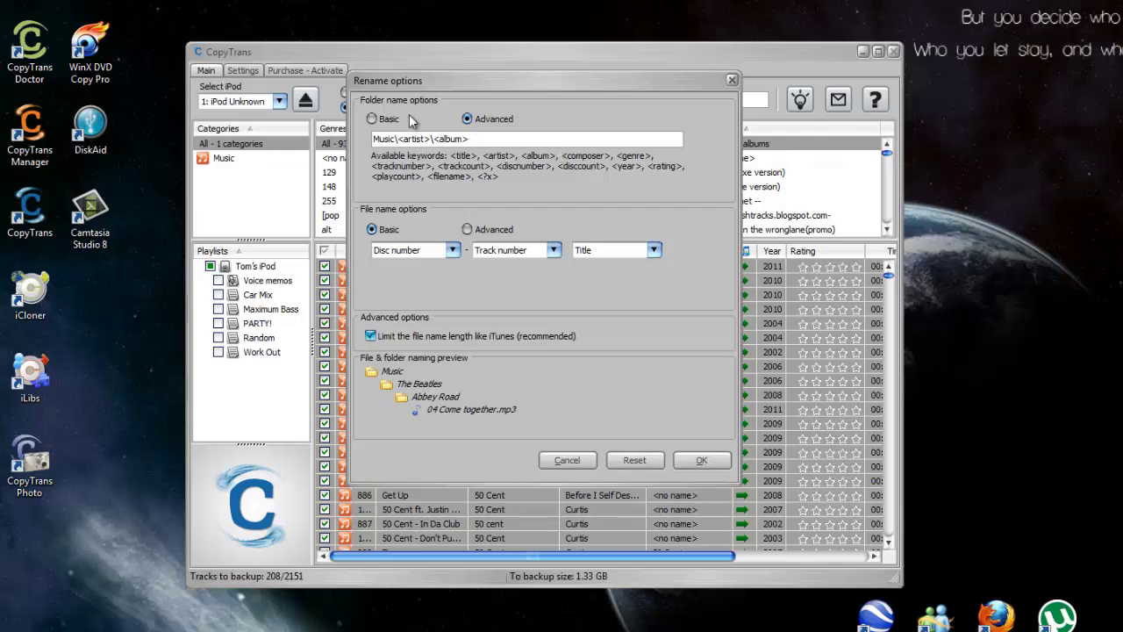
{"action": "left_click", "coordinate": [372, 118]}
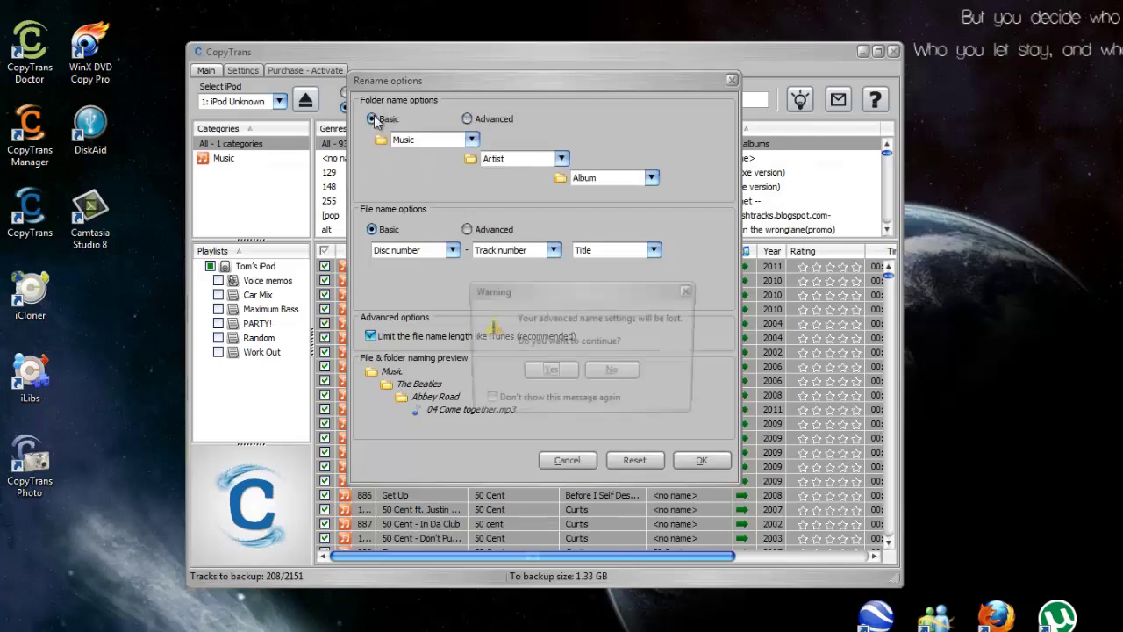
{"action": "left_click", "coordinate": [550, 372]}
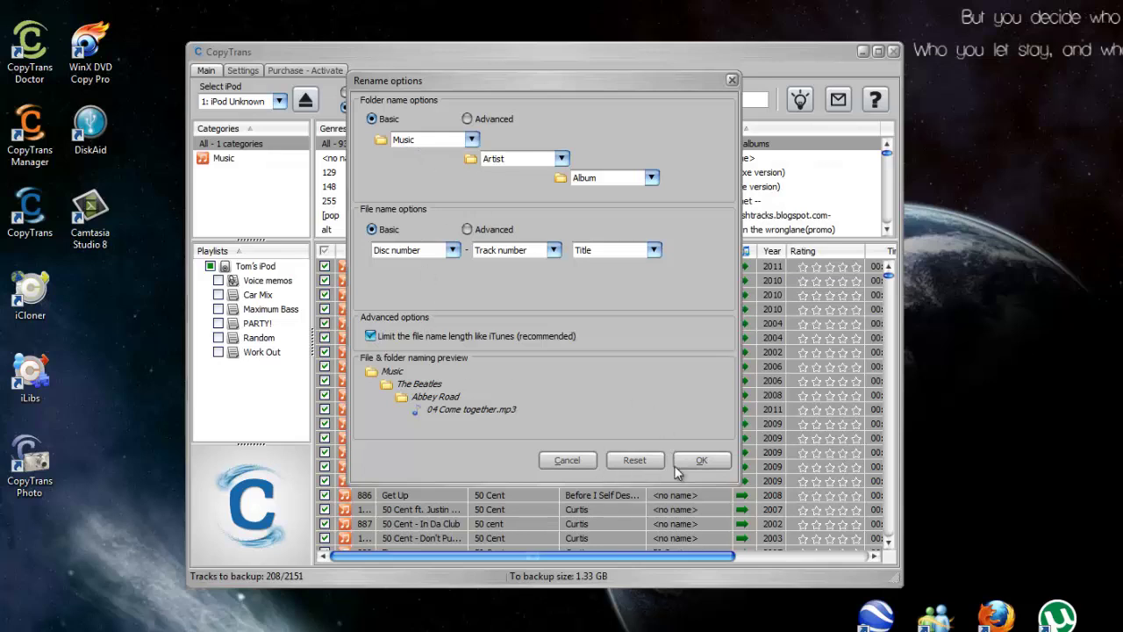
{"action": "left_click", "coordinate": [702, 460]}
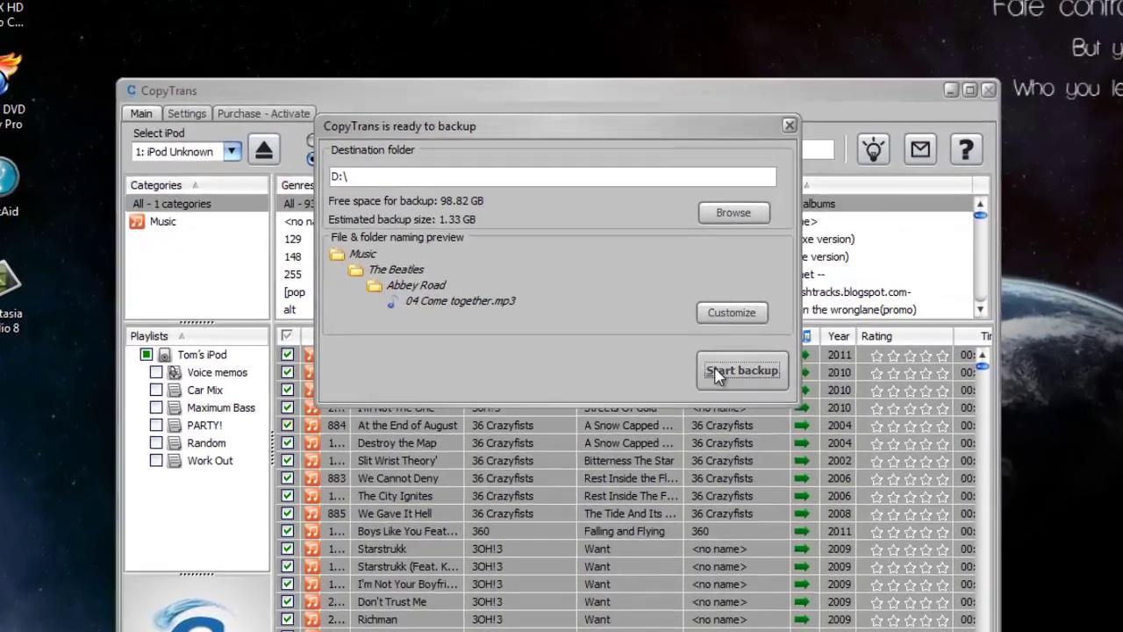
Start the backup to D:\, copying 207 new songs with 1 previously copied.
{"action": "left_click", "coordinate": [741, 370]}
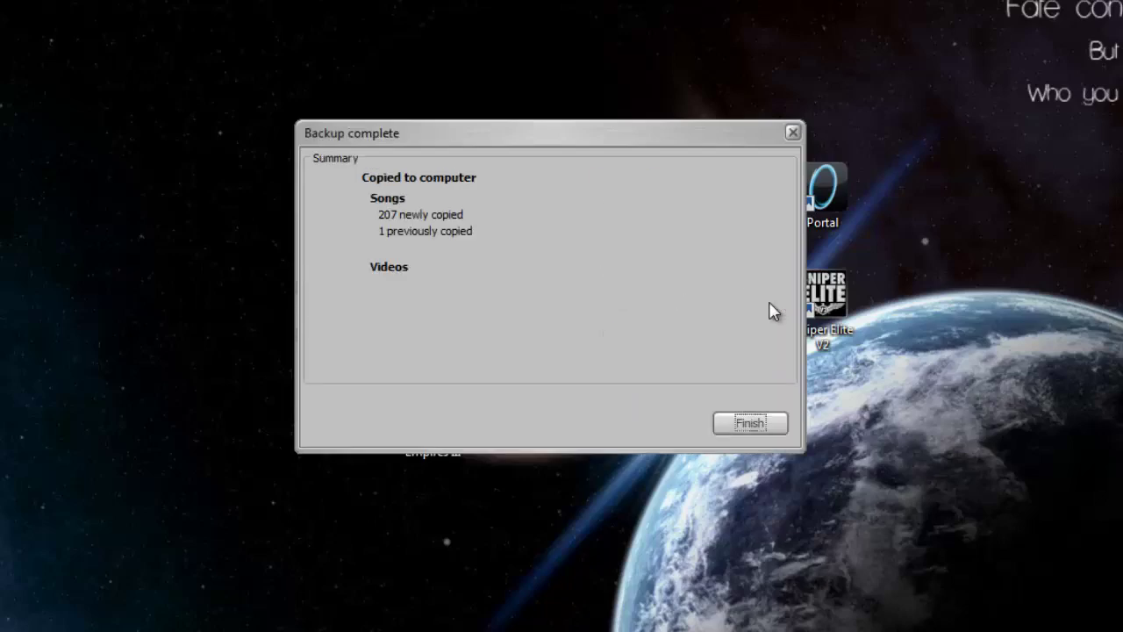
Dismiss the backup summary, safely eject the iPod, and close CopyTrans.
{"action": "left_click", "coordinate": [733, 423]}
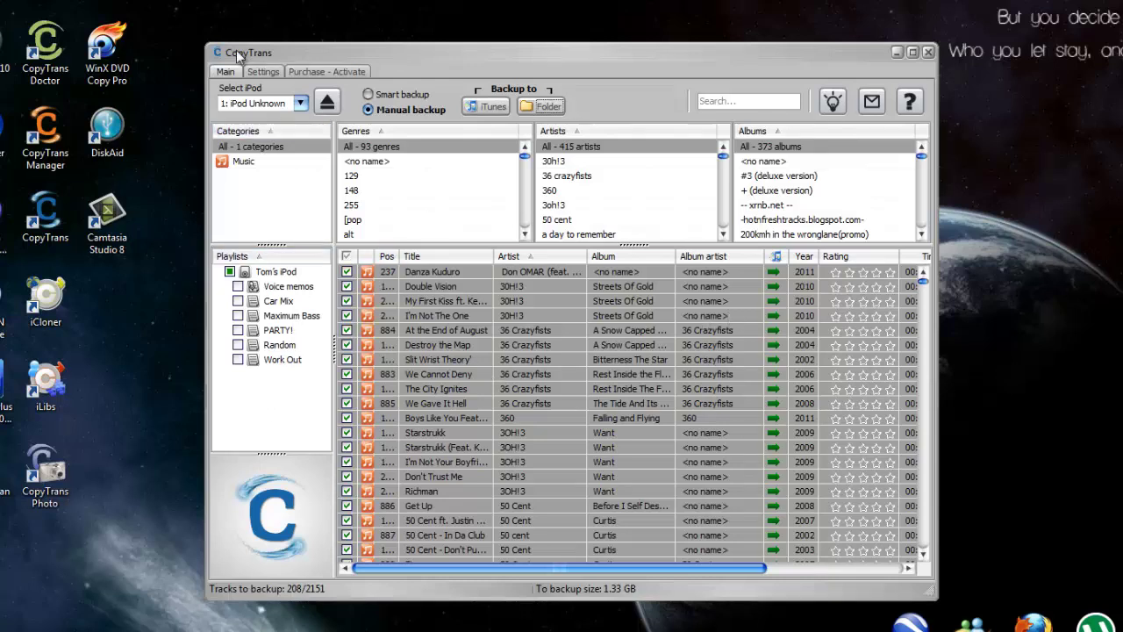
{"action": "left_click", "coordinate": [327, 104]}
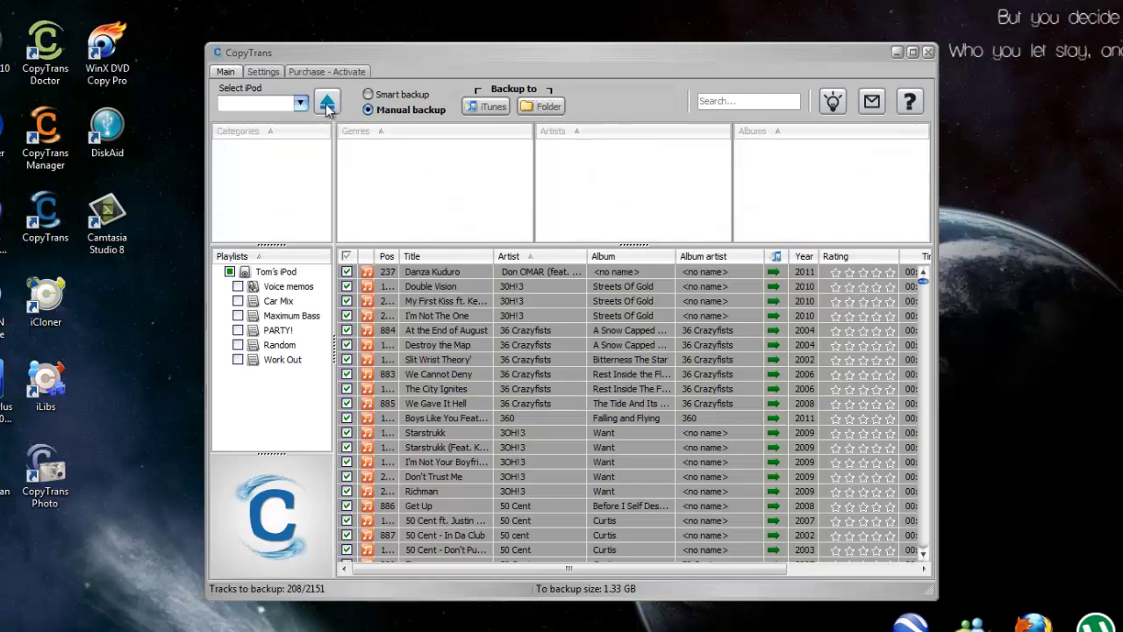
{"action": "left_click", "coordinate": [597, 383]}
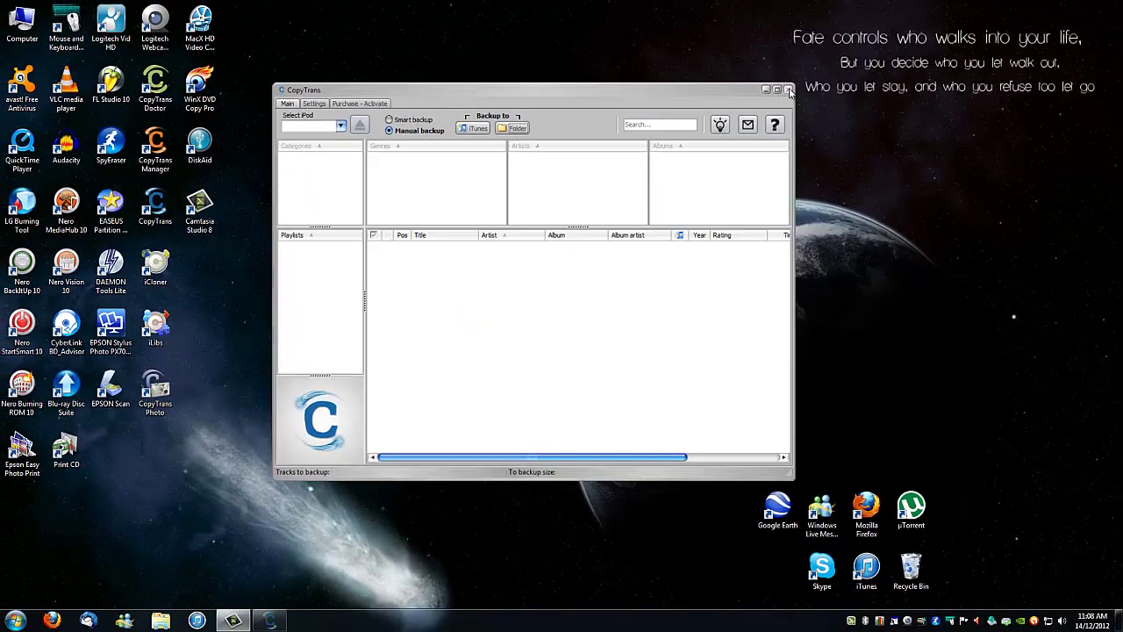
{"action": "left_click", "coordinate": [789, 89]}
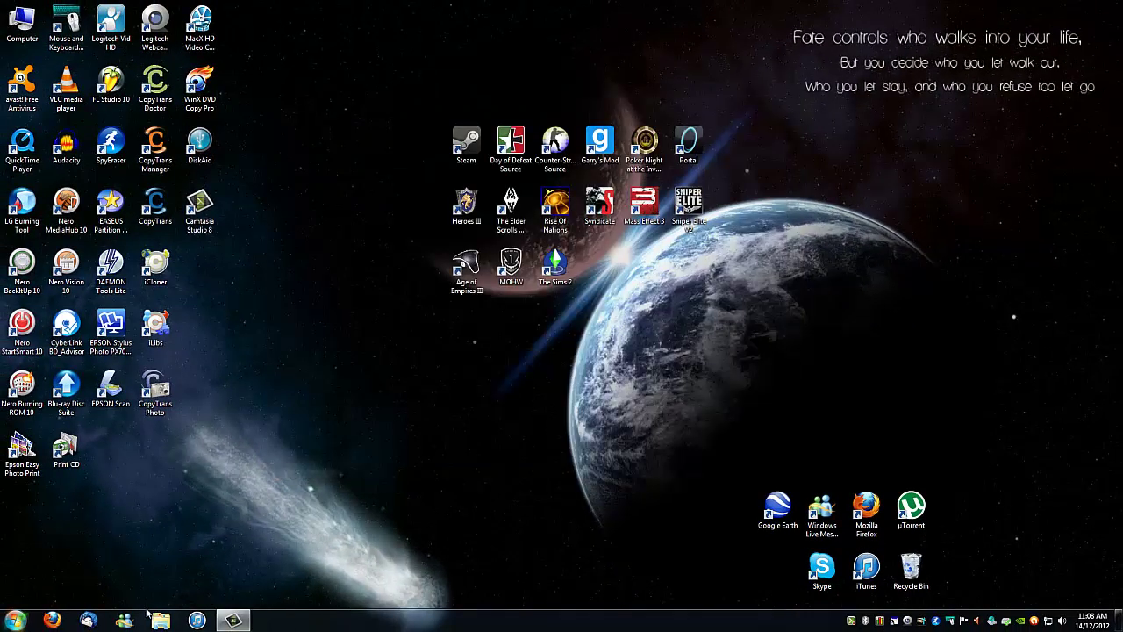
Browse D:\Music in Explorer into 3OH!3's Want album, then return to the 3OH!3 folder.
{"action": "right_click", "coordinate": [160, 621]}
{"action": "left_click", "coordinate": [130, 379]}
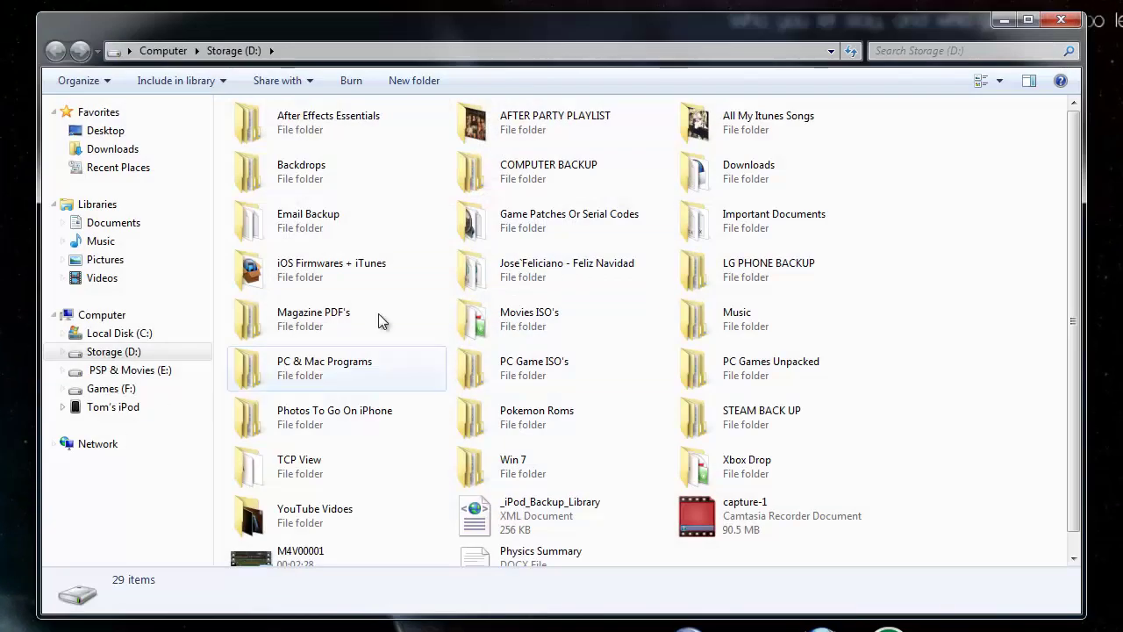
{"action": "scroll", "coordinate": [566, 226], "scroll_direction": "down", "scroll_amount": 1}
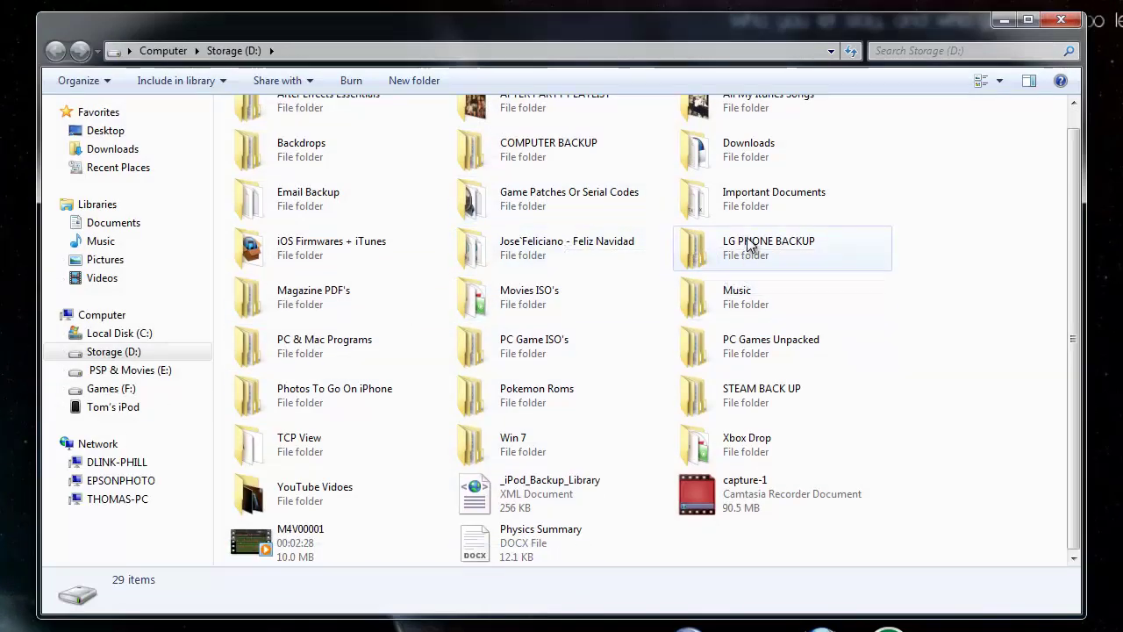
{"action": "double_click", "coordinate": [718, 291]}
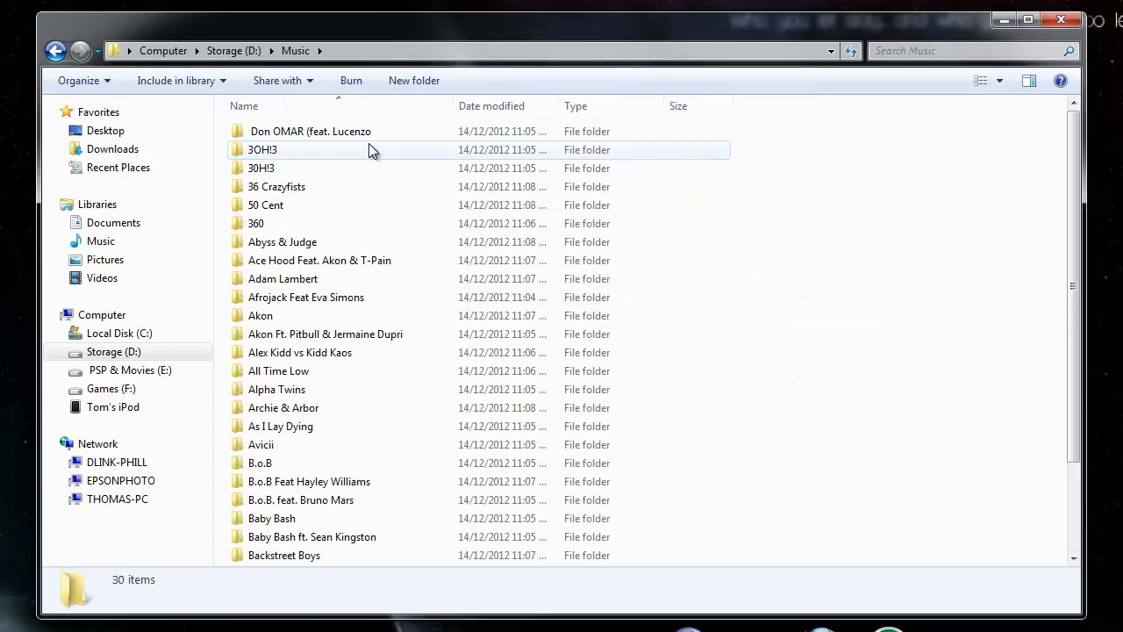
{"action": "scroll", "coordinate": [327, 219], "scroll_direction": "down", "scroll_amount": 2}
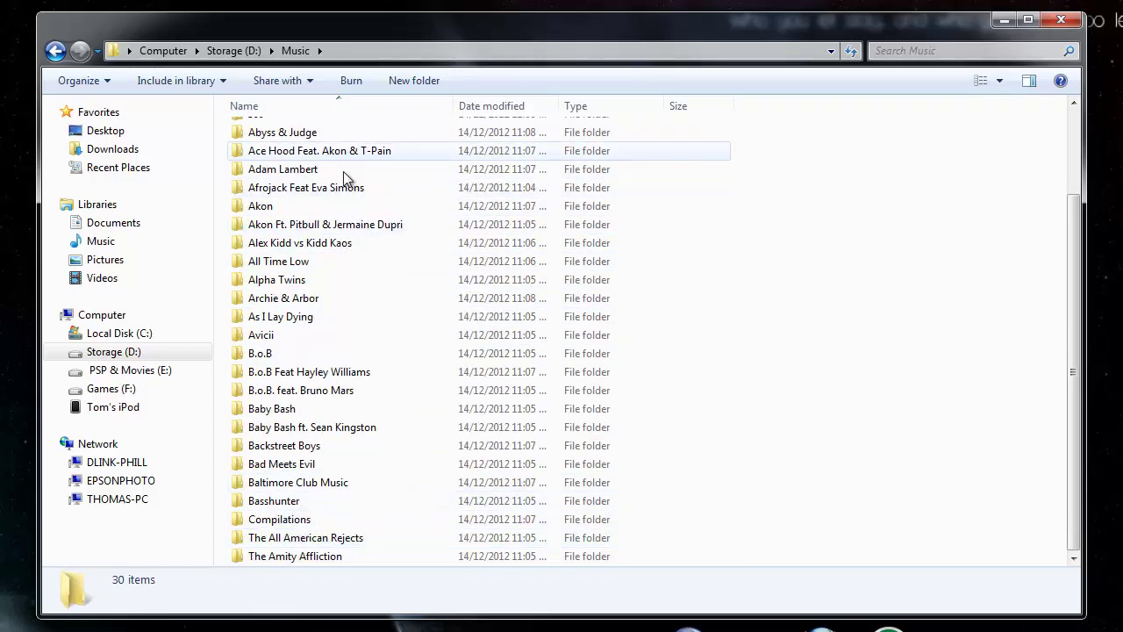
{"action": "scroll", "coordinate": [274, 400], "scroll_direction": "up", "scroll_amount": 2}
{"action": "double_click", "coordinate": [274, 152]}
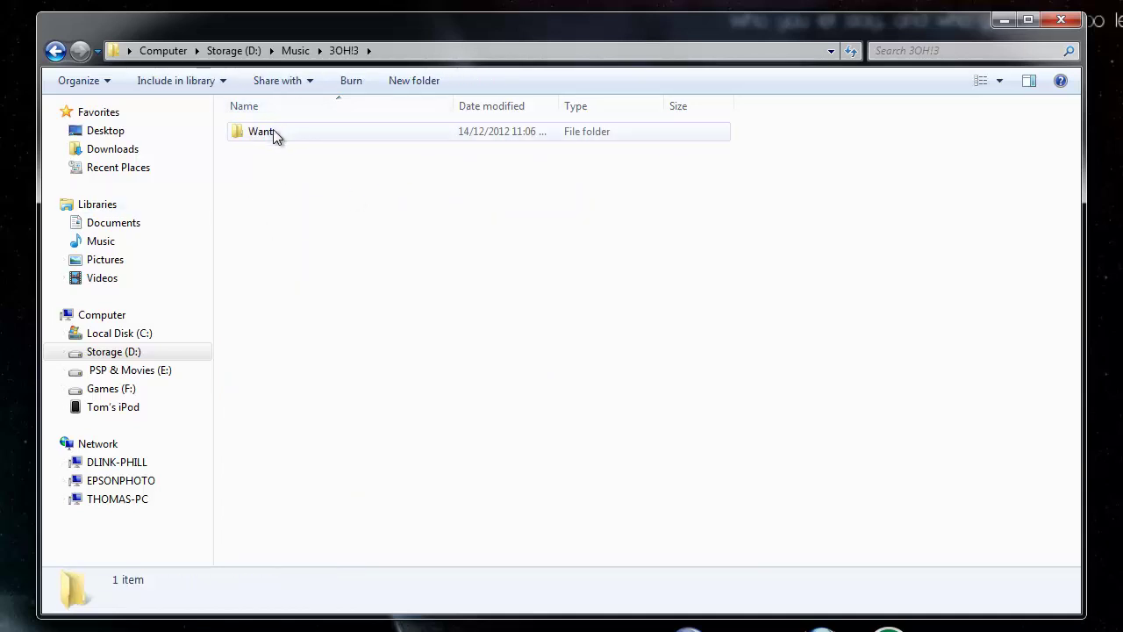
{"action": "double_click", "coordinate": [273, 131]}
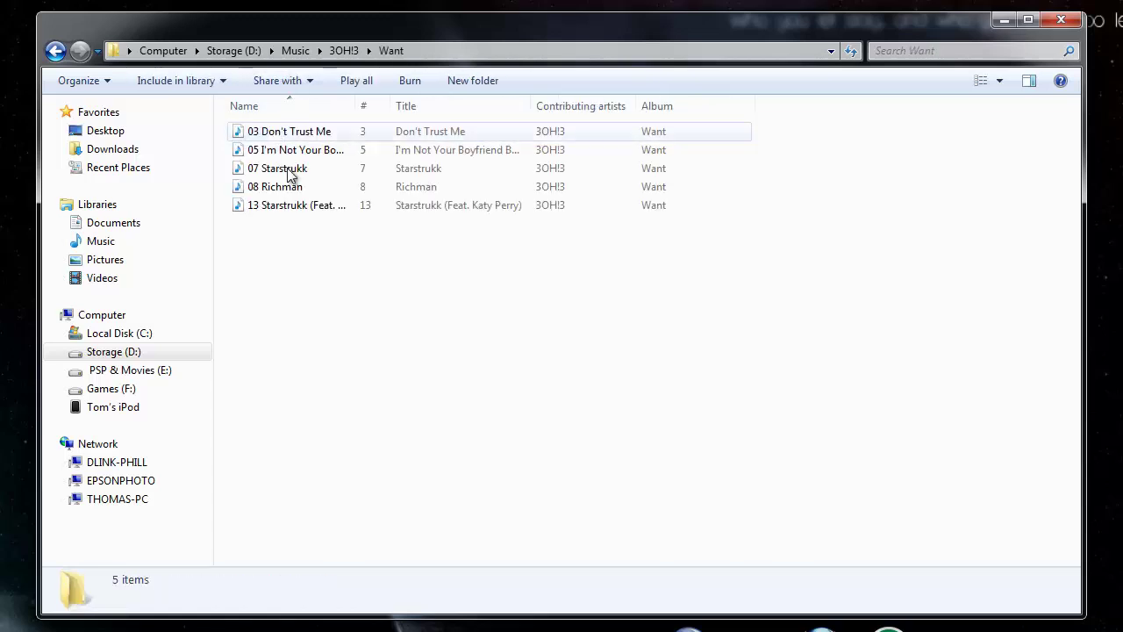
{"action": "left_click", "coordinate": [56, 51]}
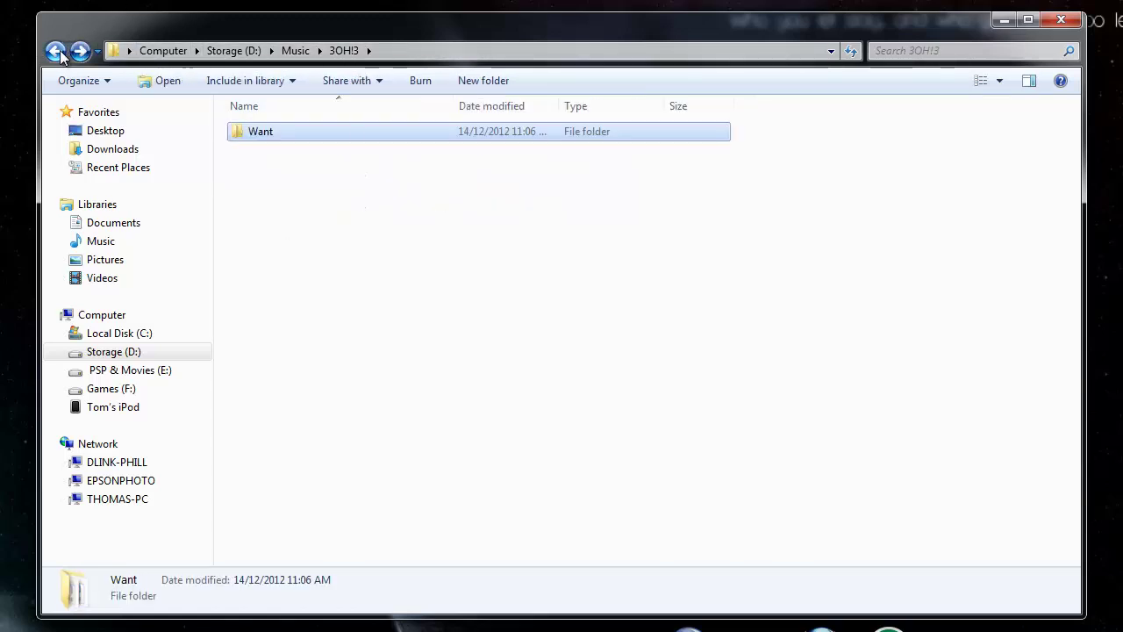